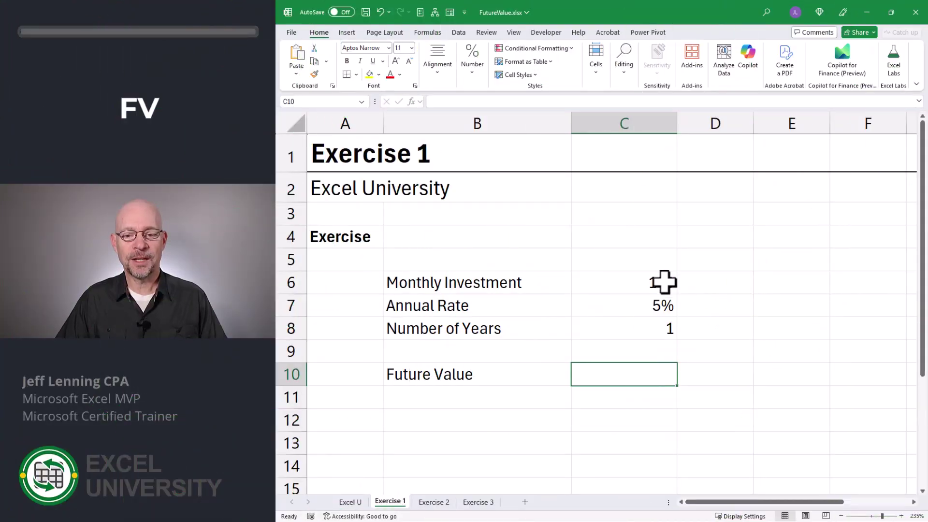
Check the investment, rate and years inputs in C6:C8, then select Future Value cell C10
click(654, 282)
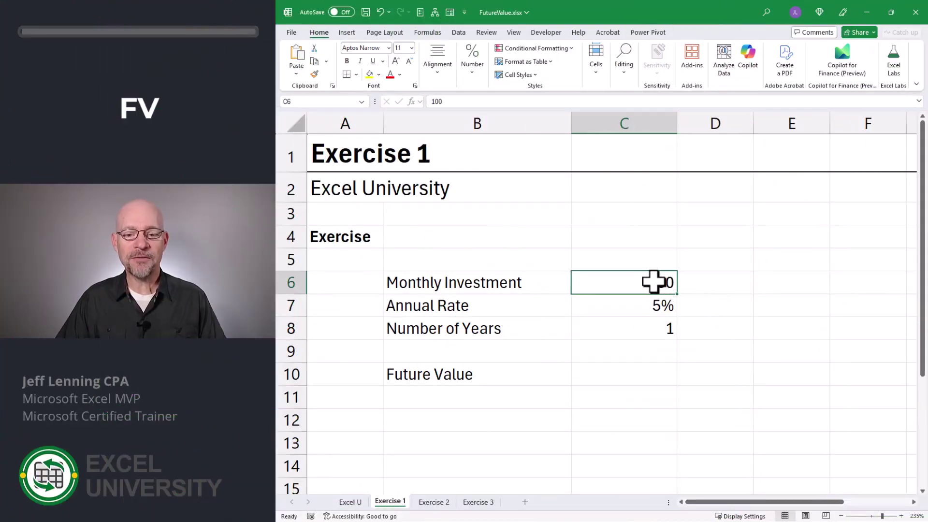
click(612, 309)
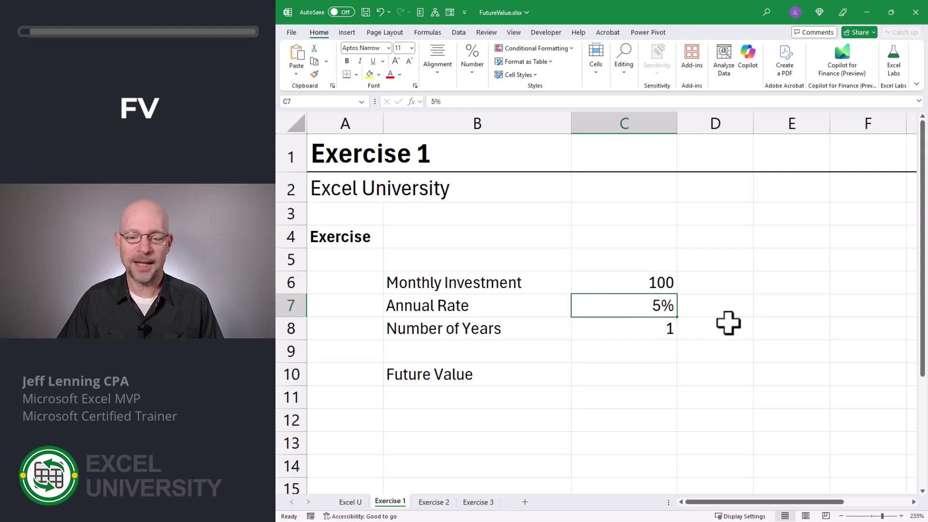
click(613, 326)
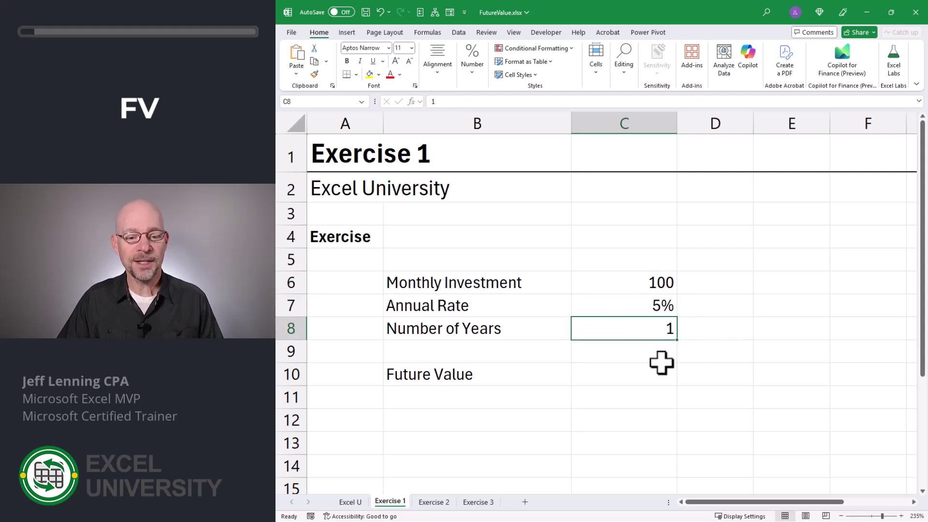
click(633, 373)
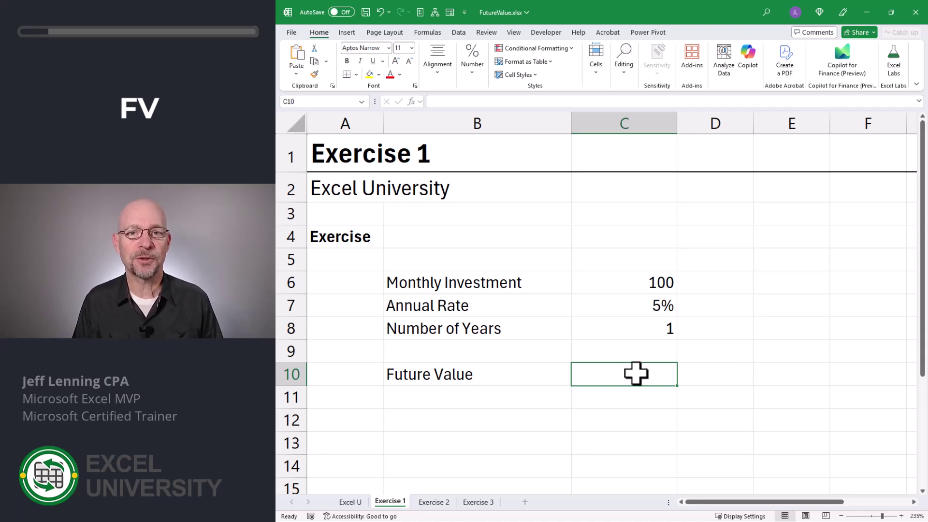
Enter =FV(C7/12,C8*12,C6) in C10, returning ($1,227.89)
text(=fv)
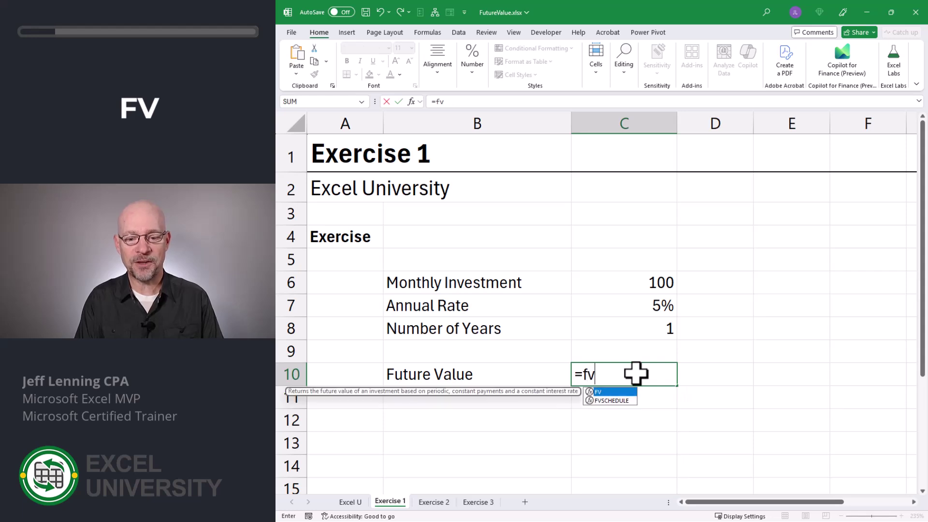
key(Tab)
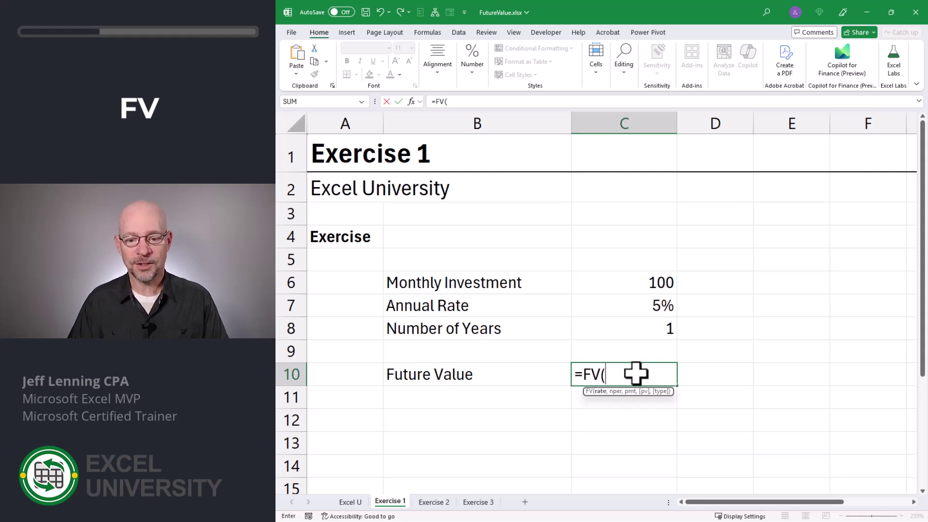
click(626, 306)
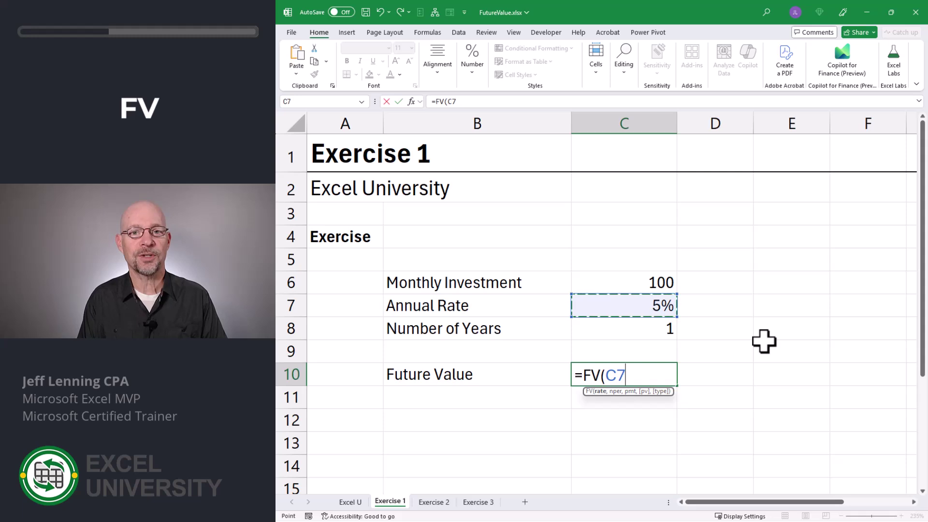
text(/1)
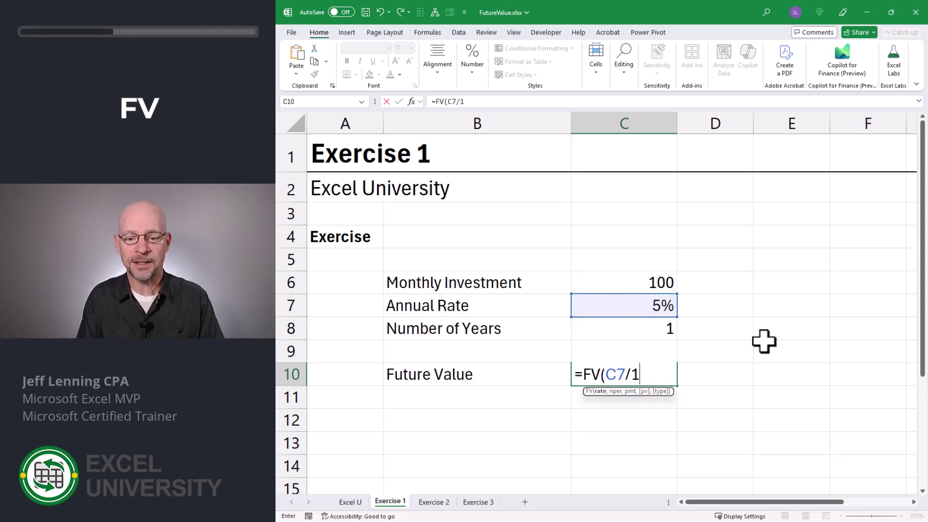
text(2,)
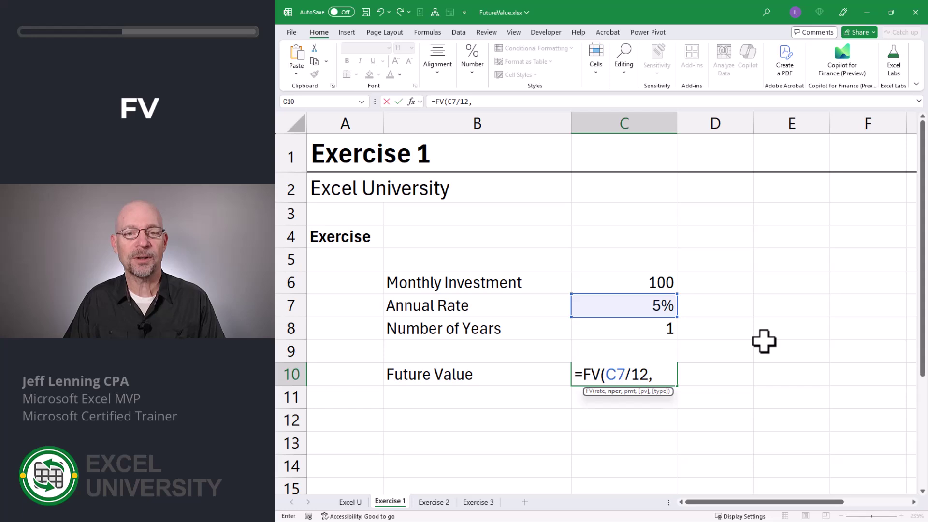
click(627, 330)
text(*12,)
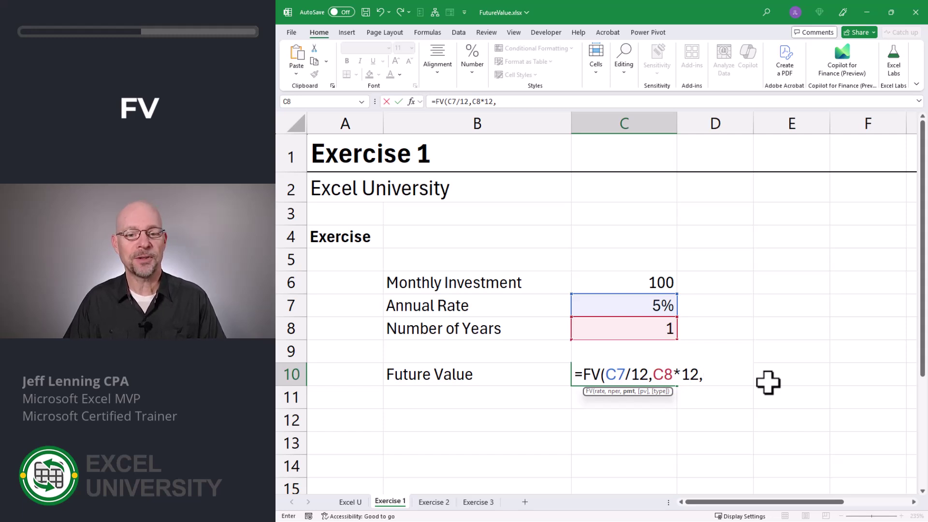
click(627, 280)
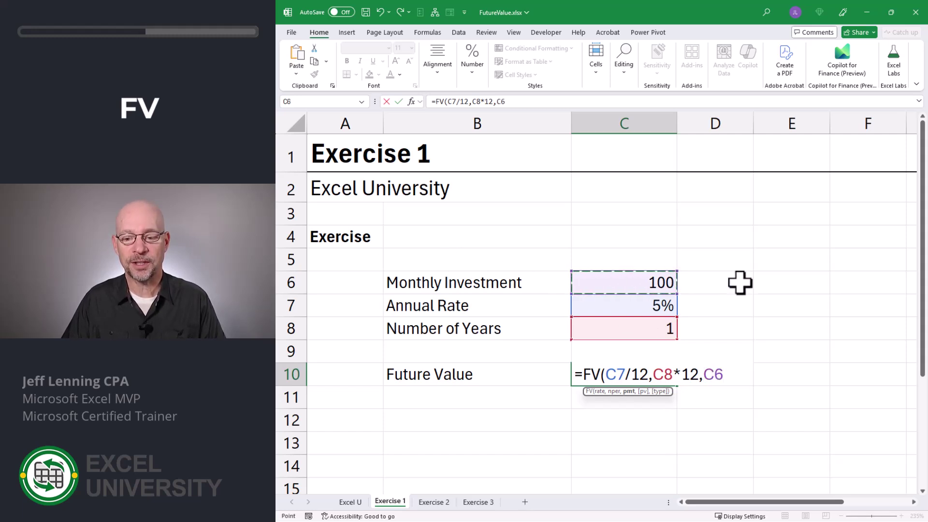
text())
key(Return)
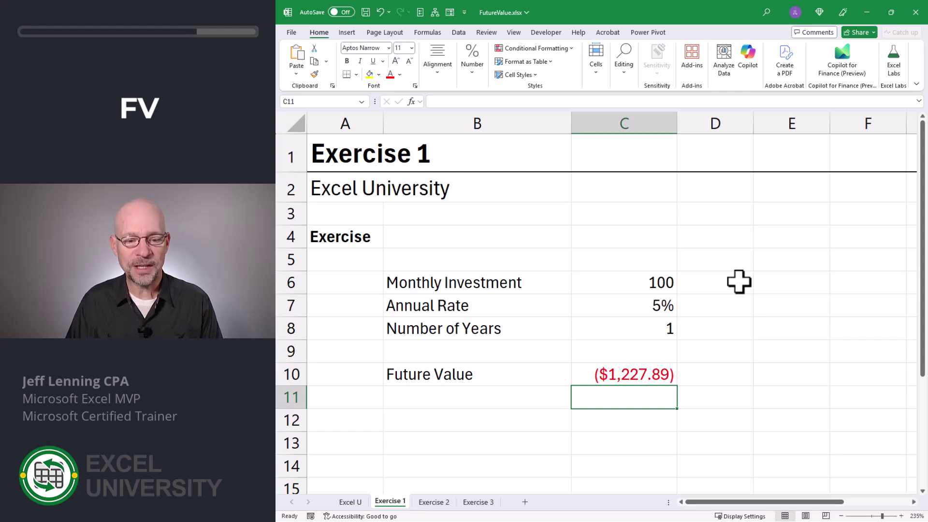
Test a 0% annual rate in C7, giving $1,200.00, then restore it to 5%
key(Up)
key(Up)
key(Up)
key(Up)
text(0)
key(Return)
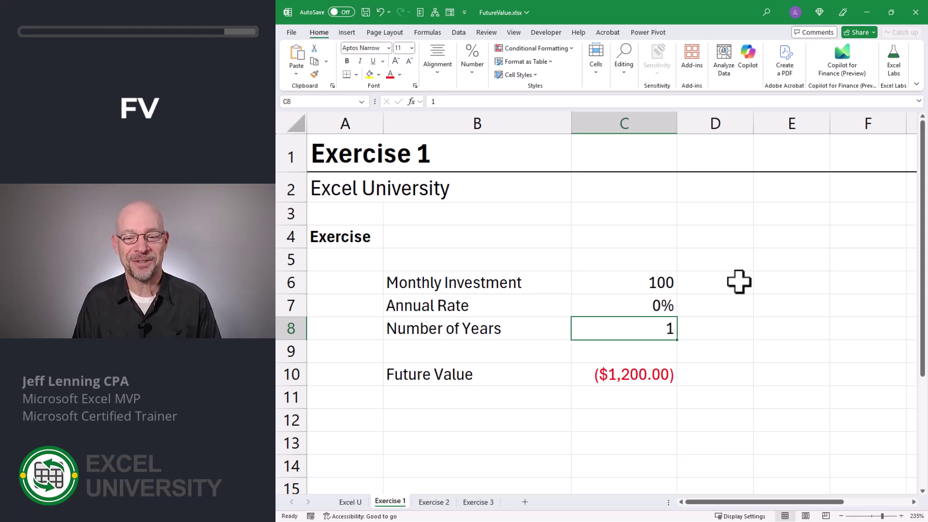
key(Up)
text(5)
key(Return)
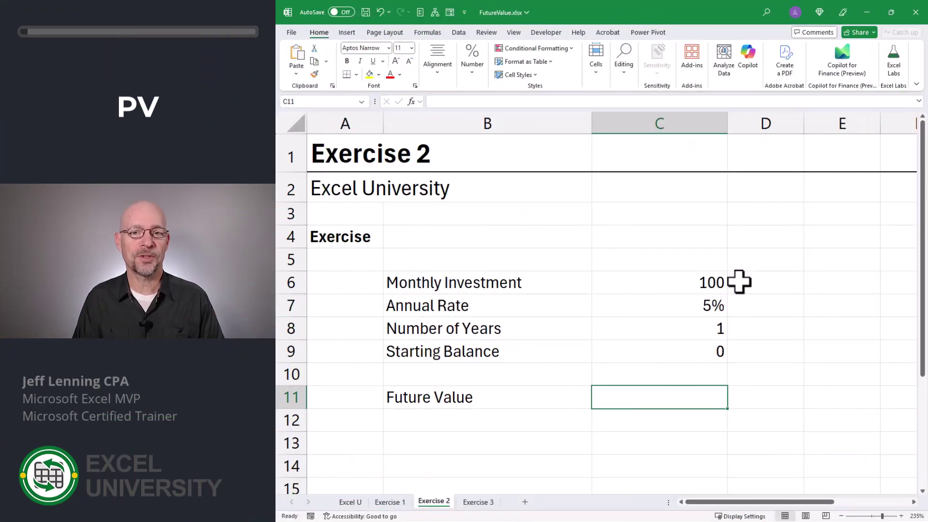
Review the new Starting Balance in C9 and begin an FV formula in C11
drag(556, 351, 629, 352)
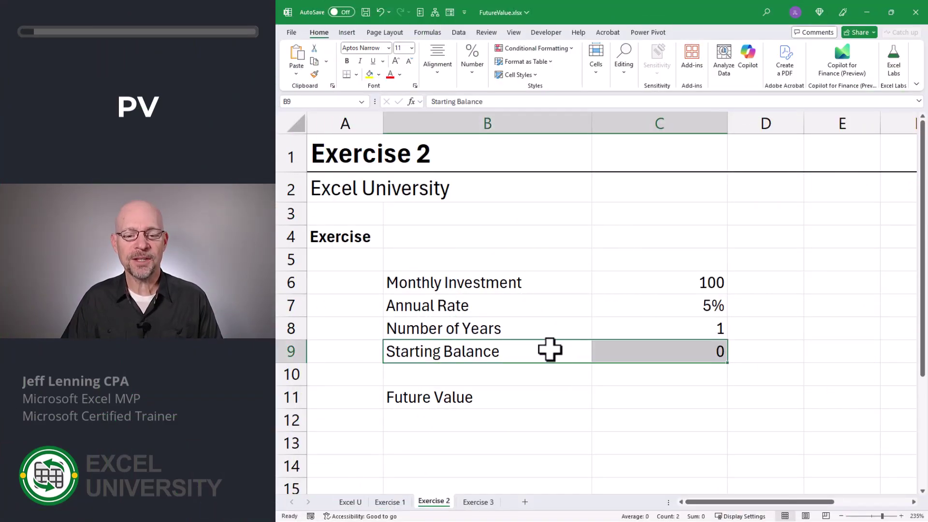
click(672, 353)
click(658, 397)
text(=fv)
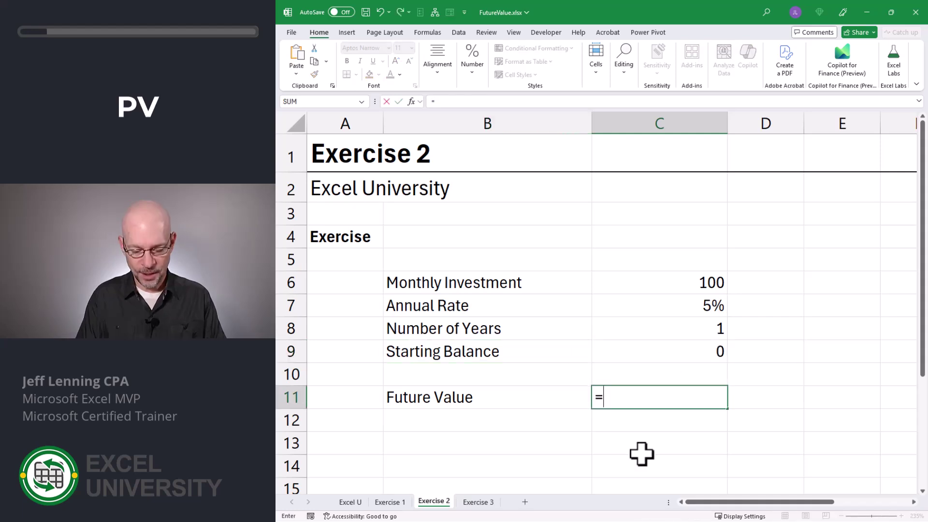
key(Tab)
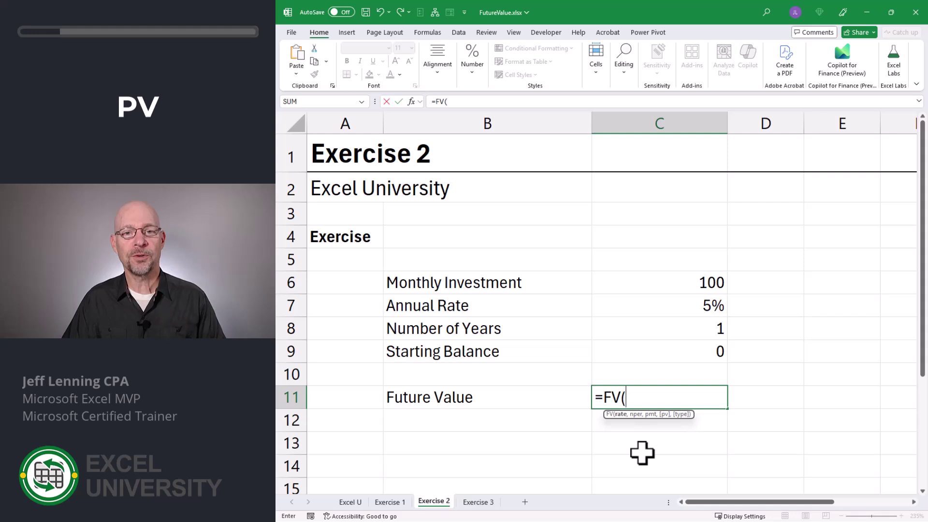
Complete =FV(C7/12,C8*12,C6,C9) in C11, returning ($1,227.89)
click(663, 305)
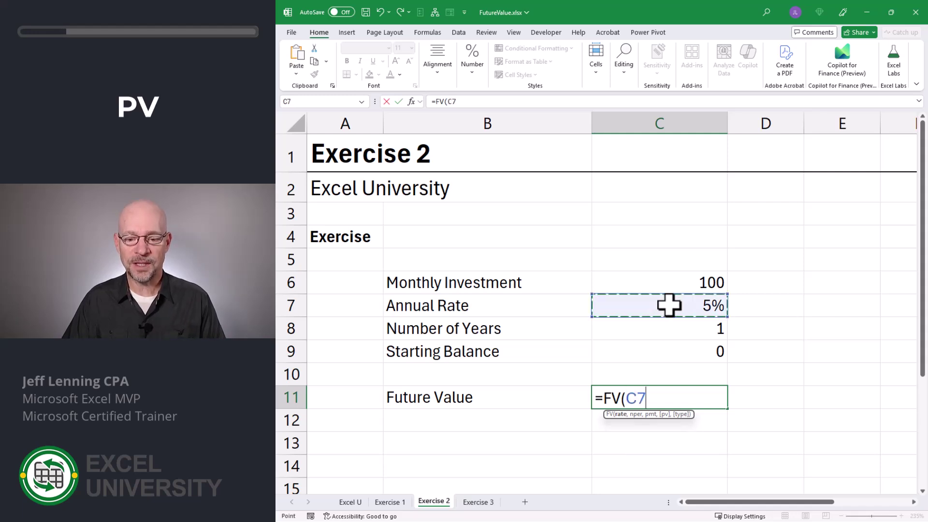
text(/12,)
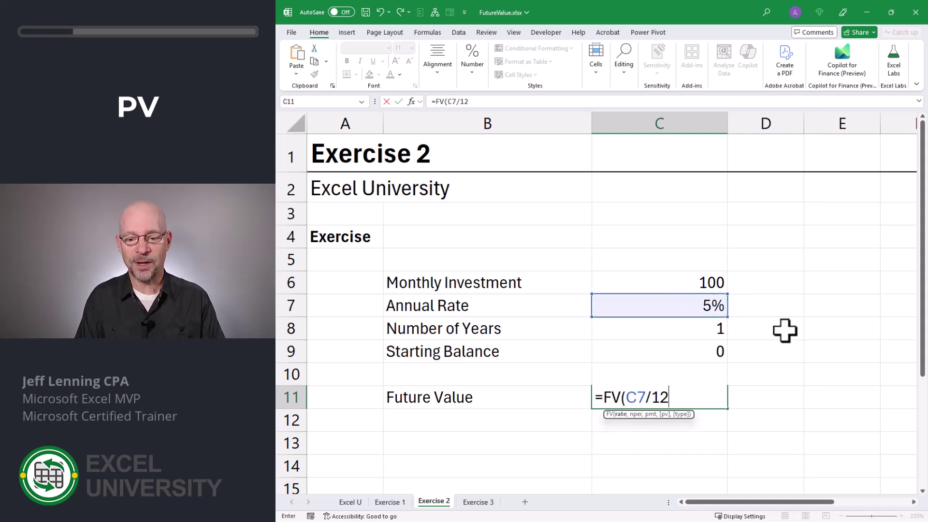
click(667, 329)
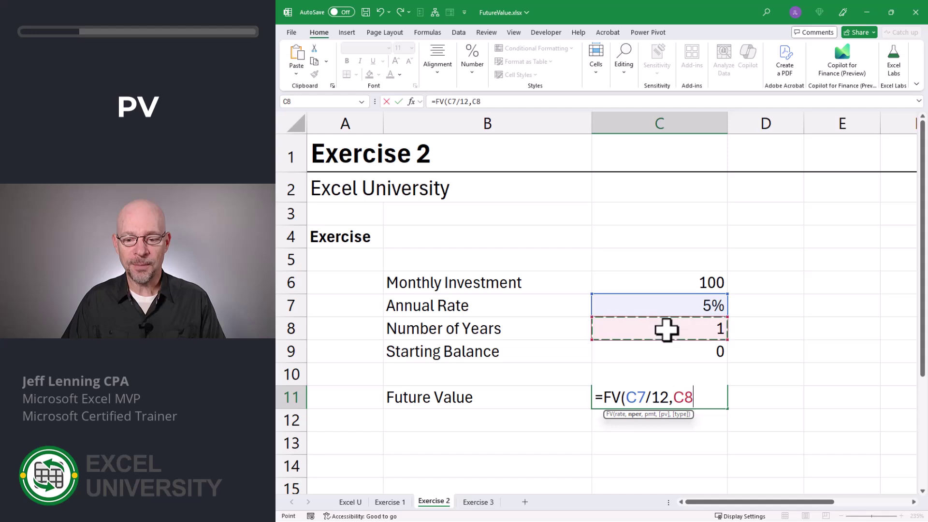
text(*12,)
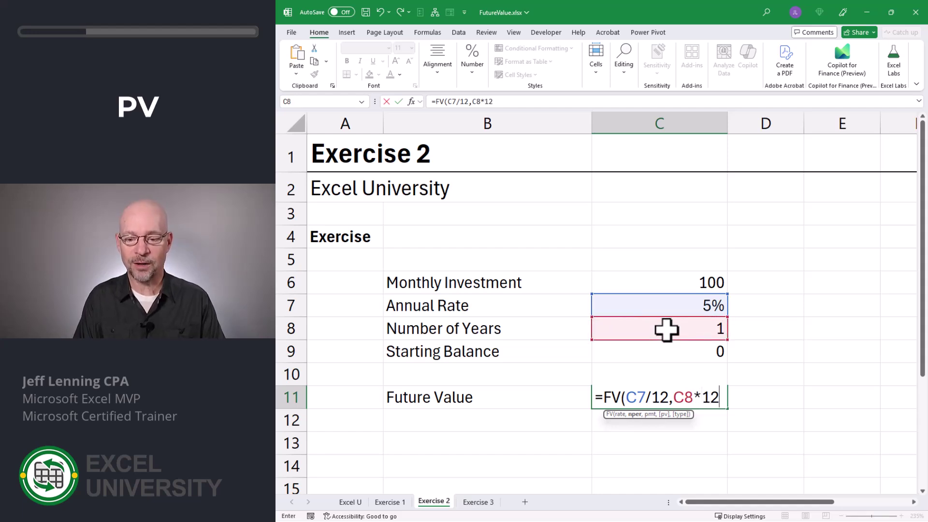
click(670, 282)
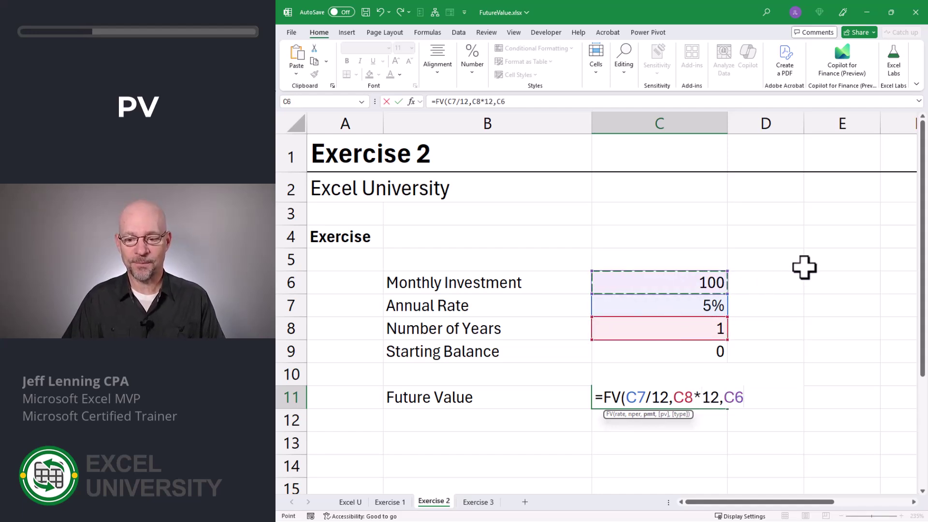
text(,)
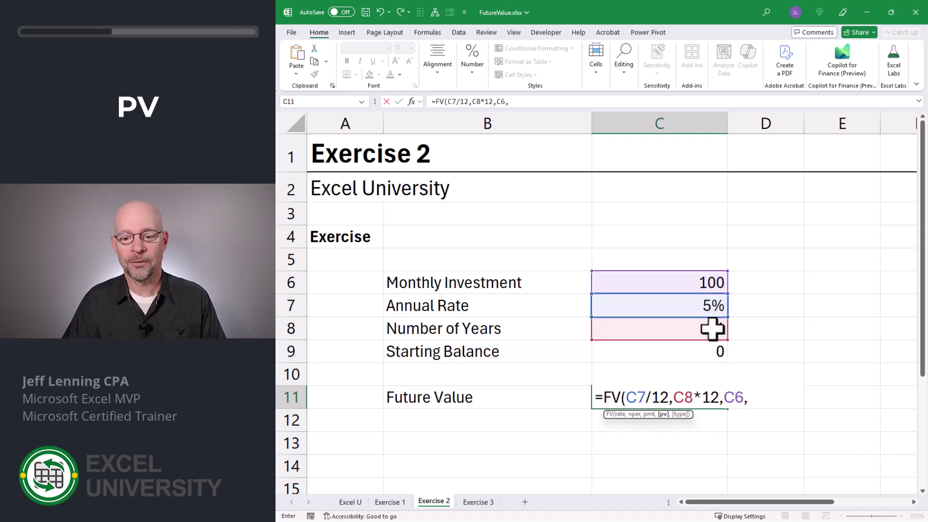
click(679, 353)
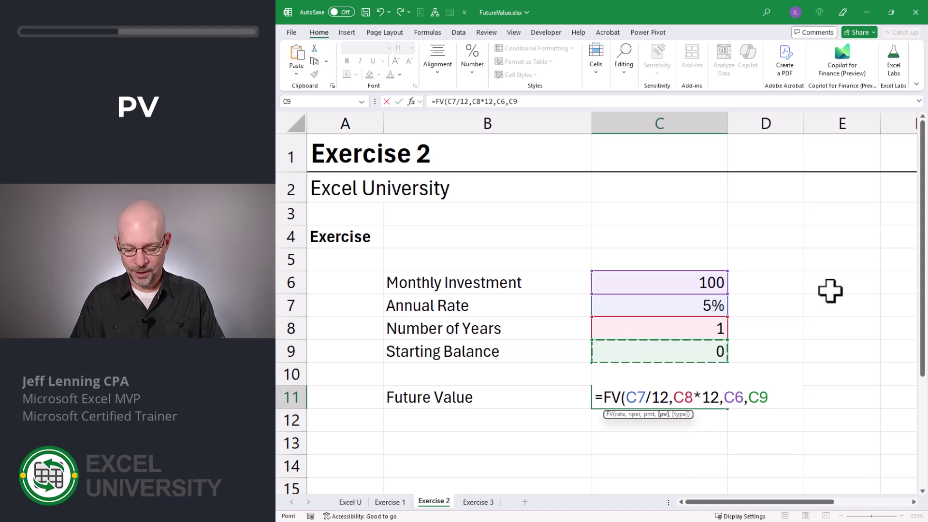
text())
key(Return)
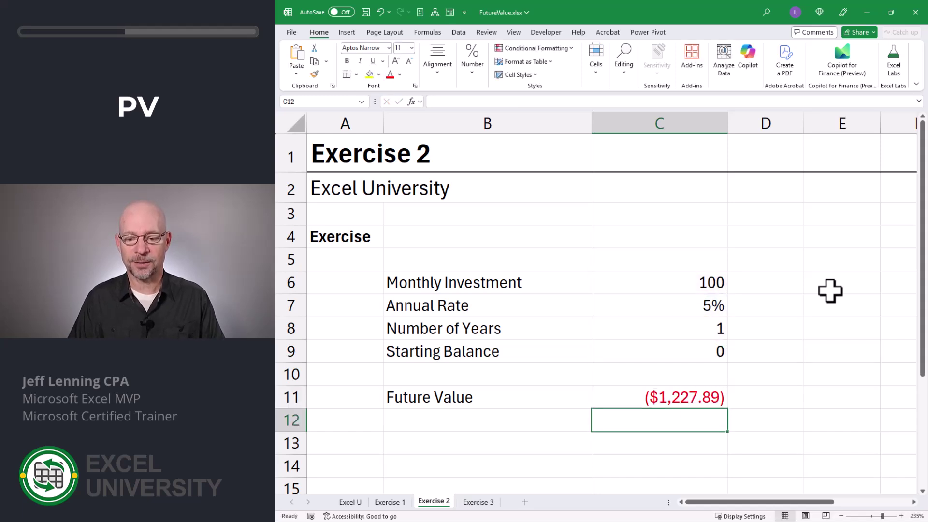
Change the starting balance in C9 to 1000
key(Up)
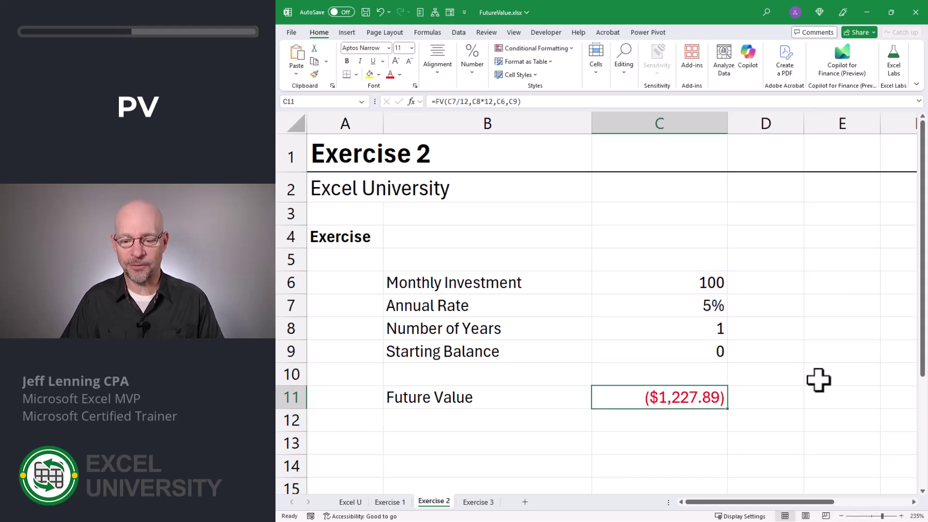
click(710, 353)
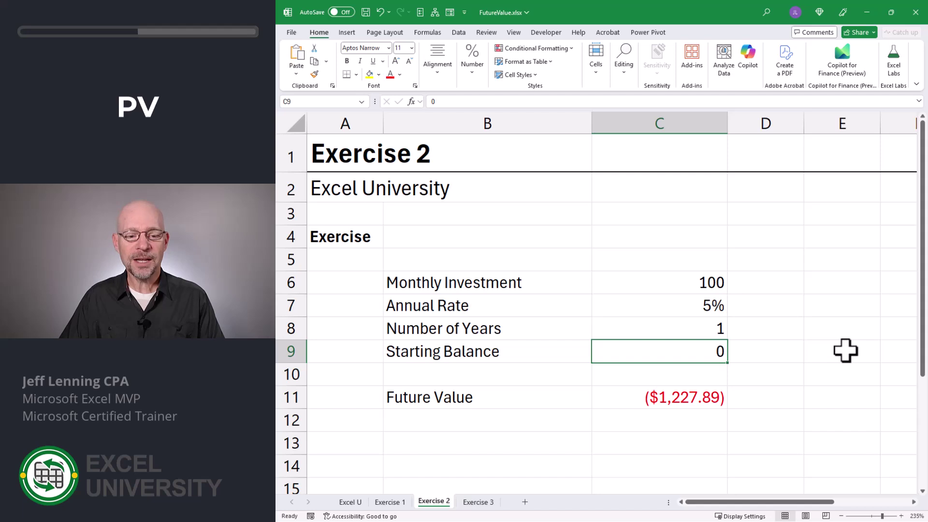
text(1000)
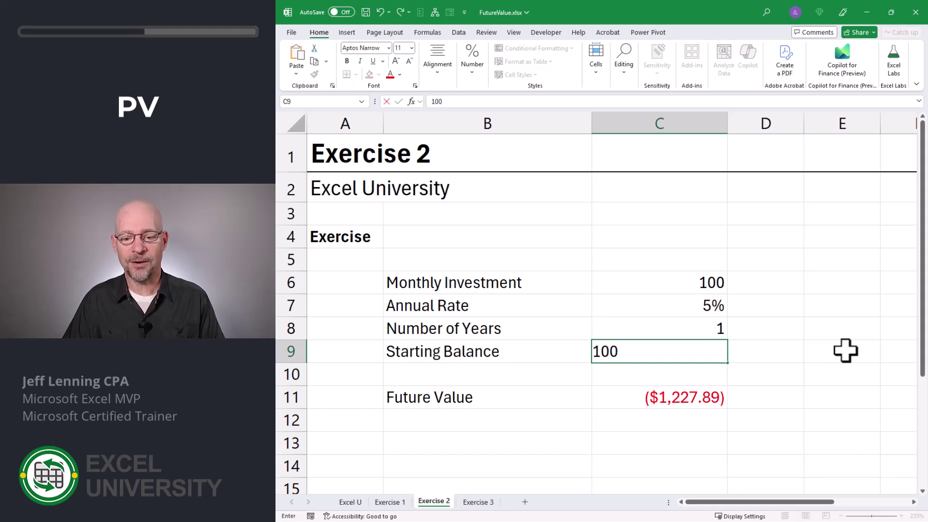
key(Return)
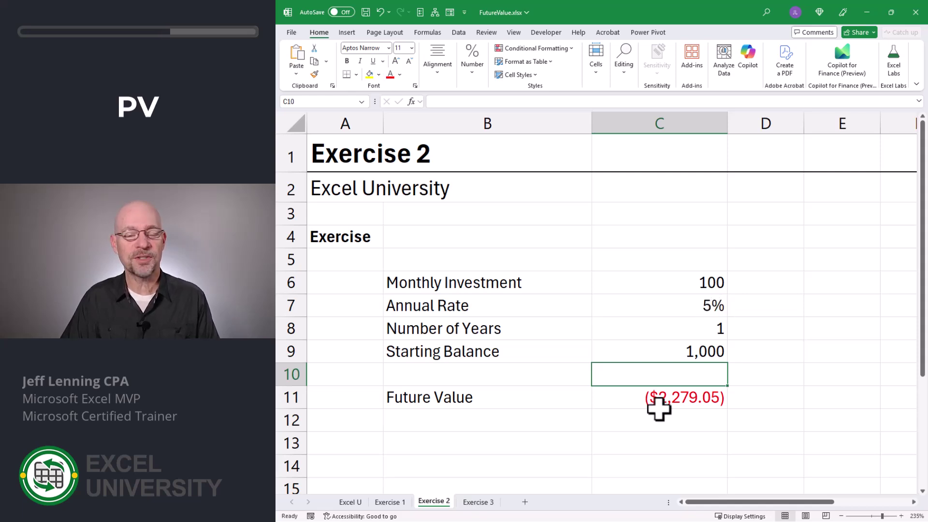
Try a 0% annual rate in C7, then set it back to 5%
key(Up)
key(Up)
key(Up)
text(0)
key(Return)
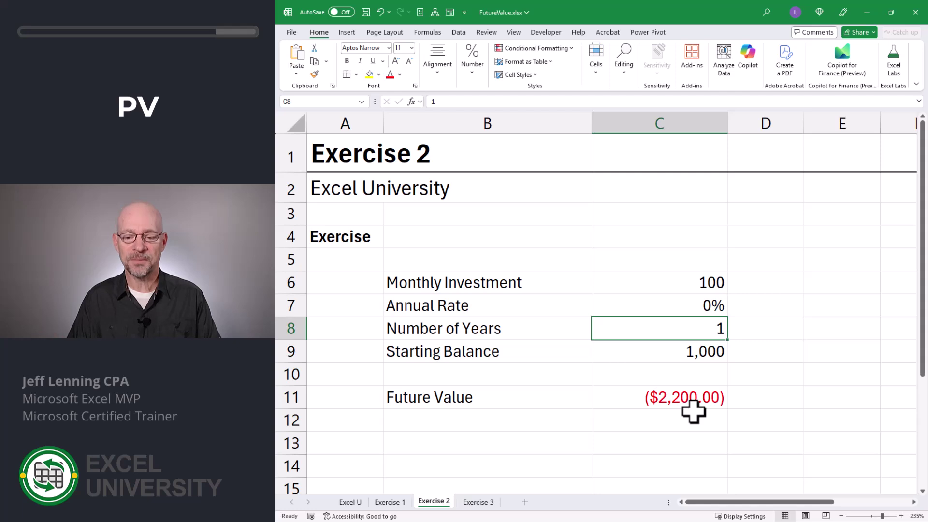
key(Up)
text(5)
key(Return)
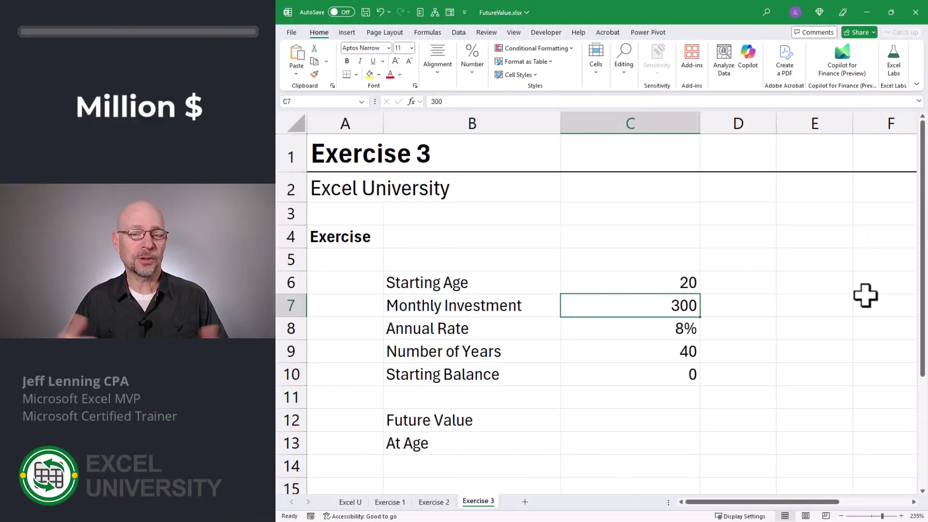
Move to the Exercise 3 input cell C6
key(Up)
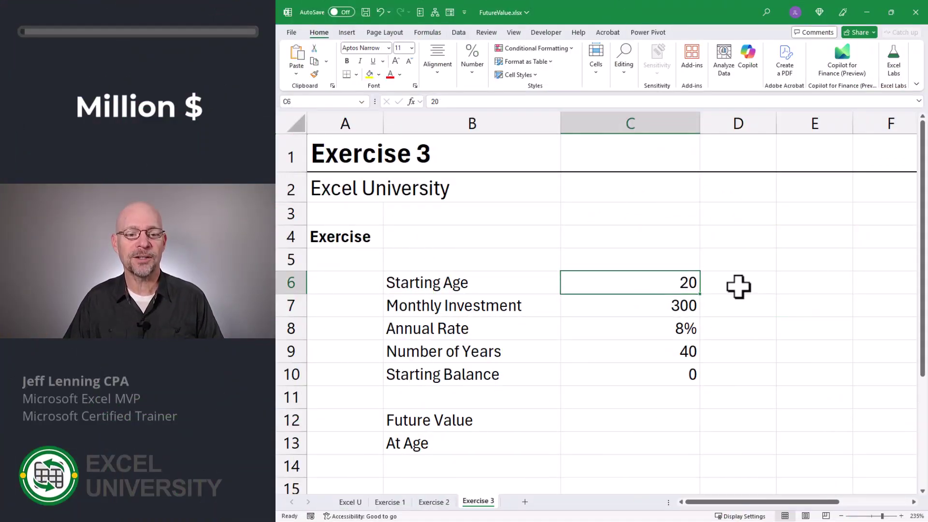
Enter =FV(C8/12,C9*12,C7,C10) in Future Value cell C12, giving ($1,047,302.35)
key(Down)
key(Down)
key(Down)
key(Down)
key(Down)
key(Down)
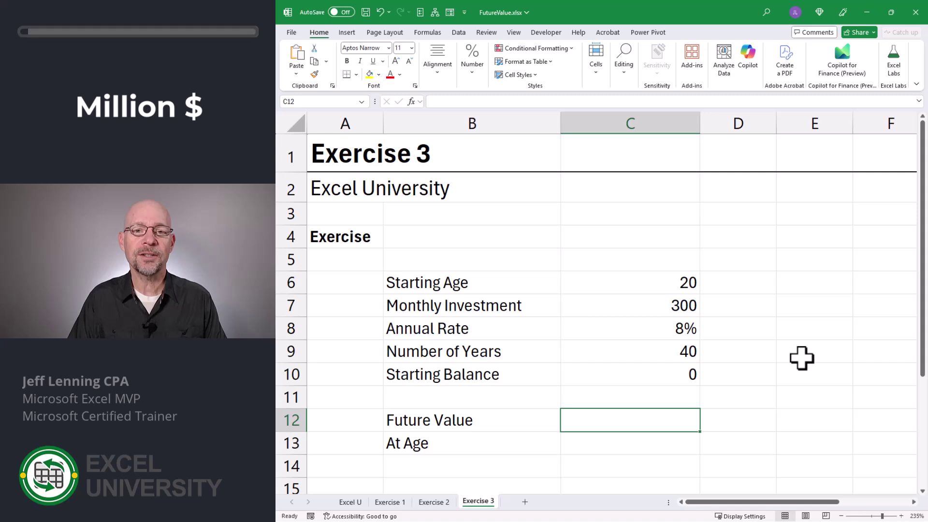
text(=fv)
key(Tab)
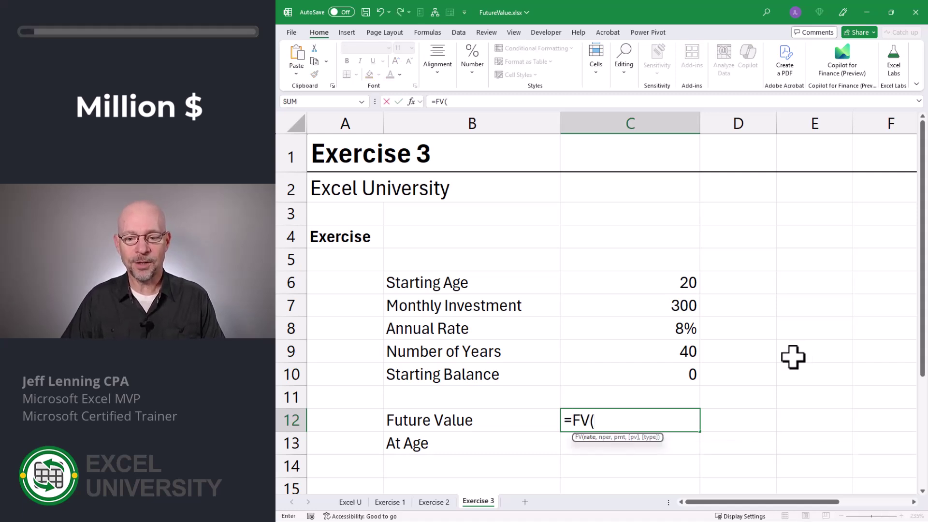
click(674, 328)
text(/12,)
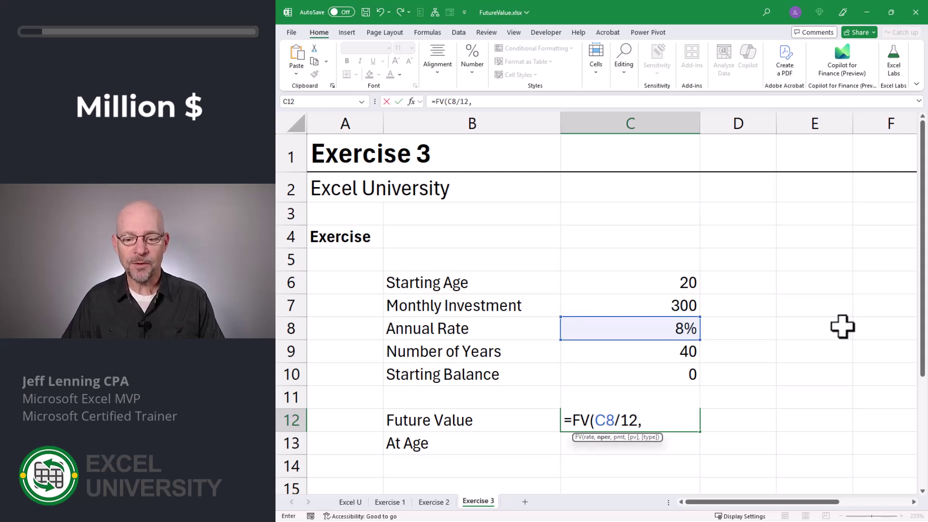
click(653, 352)
text(*12,)
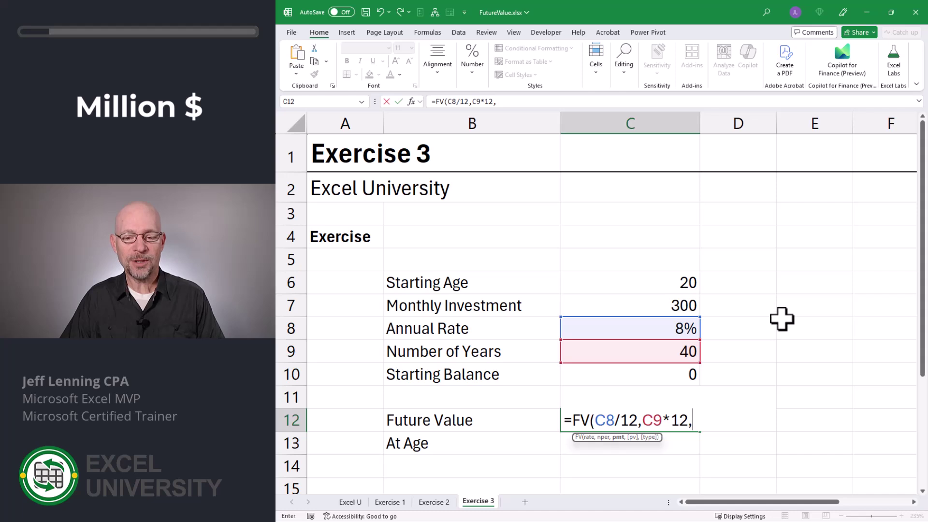
click(640, 306)
text(,)
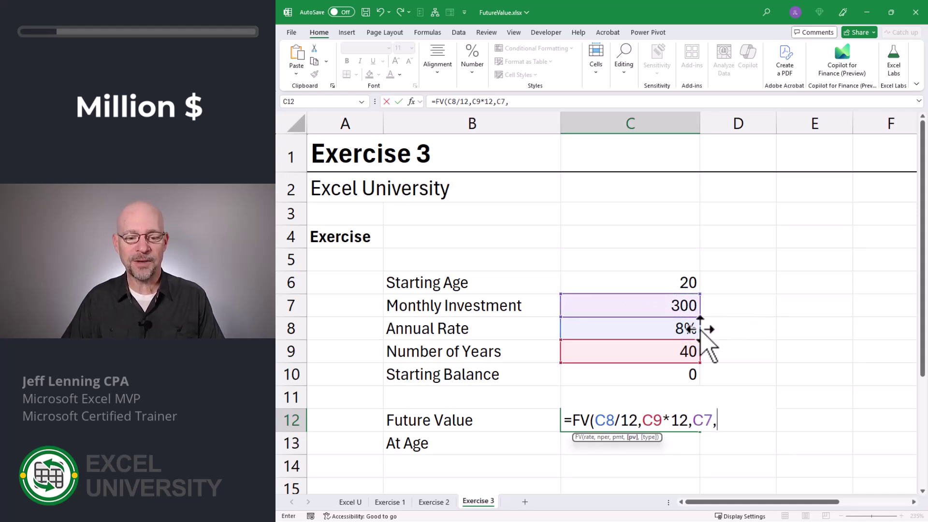
click(651, 376)
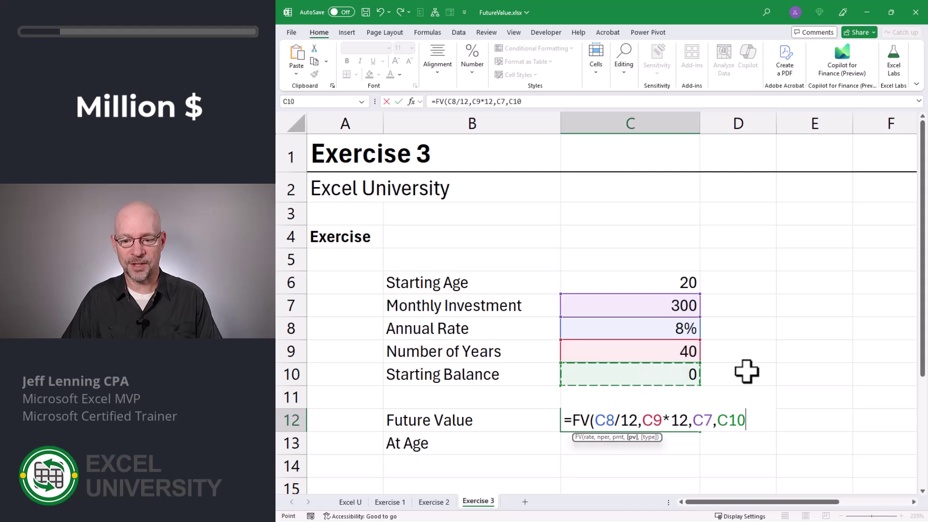
text())
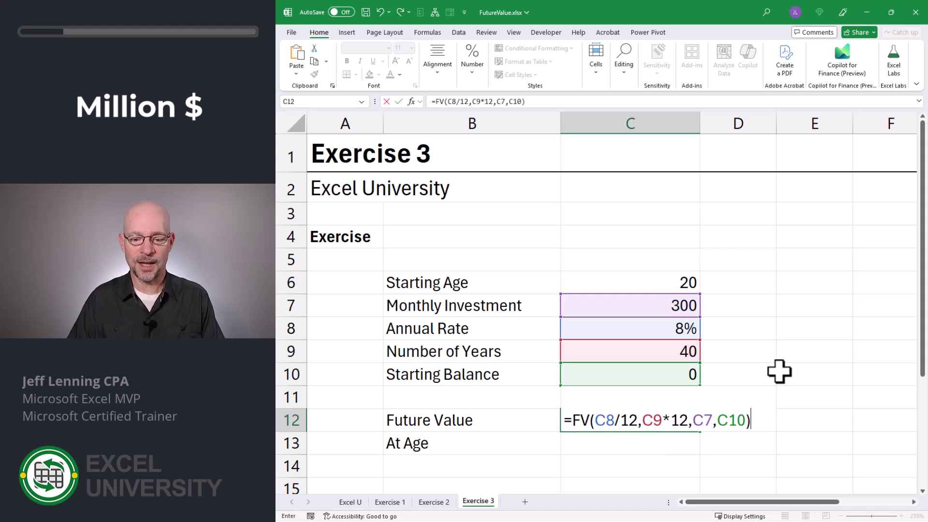
key(Return)
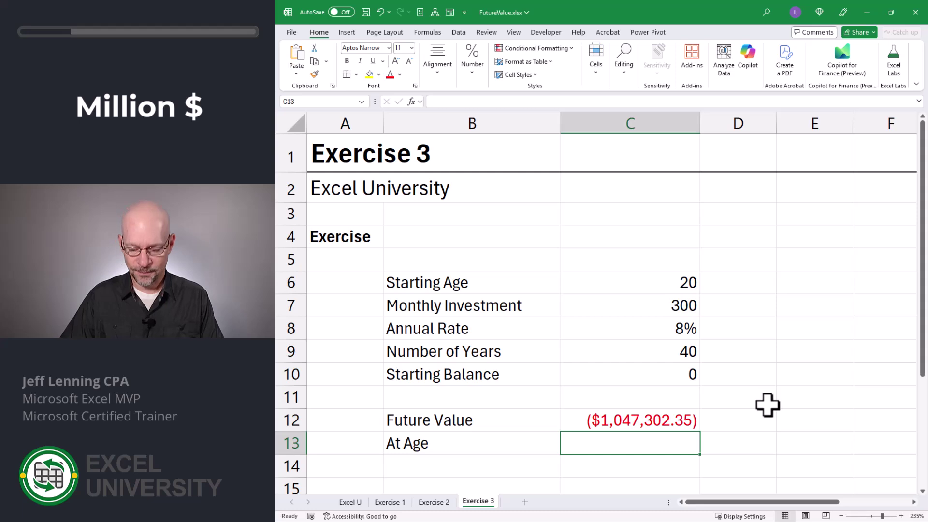
text(=)
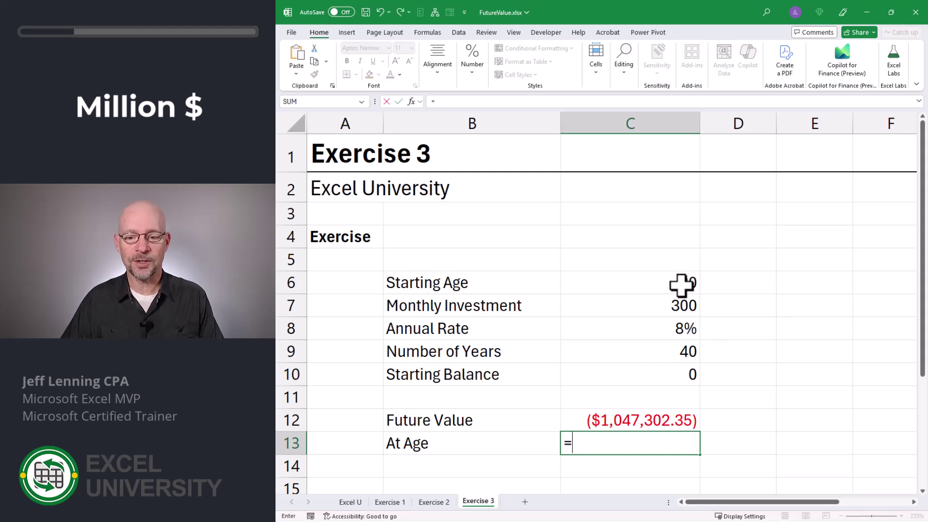
click(682, 285)
text(+)
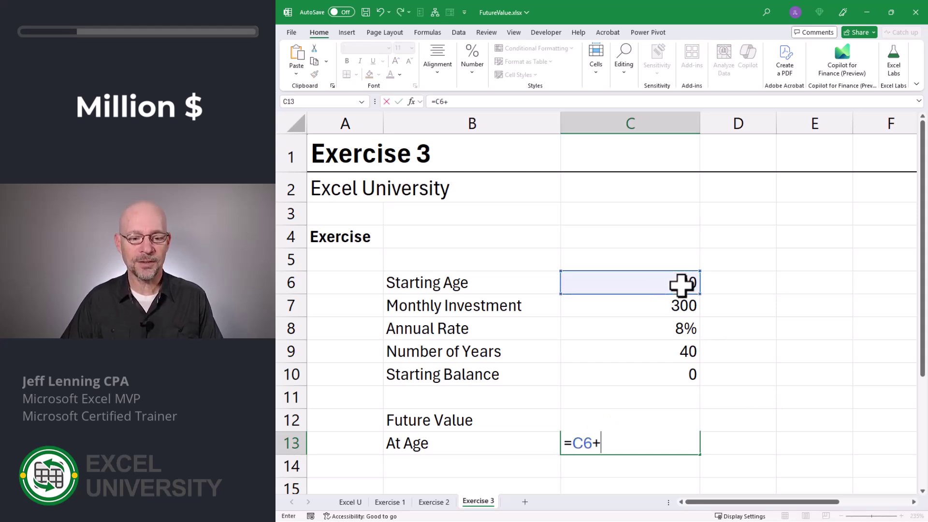
click(667, 349)
key(Return)
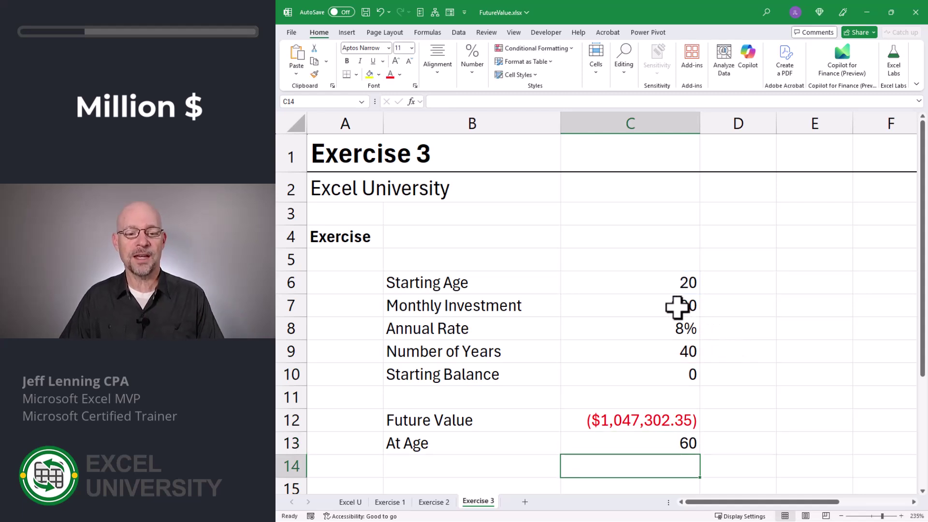
click(658, 283)
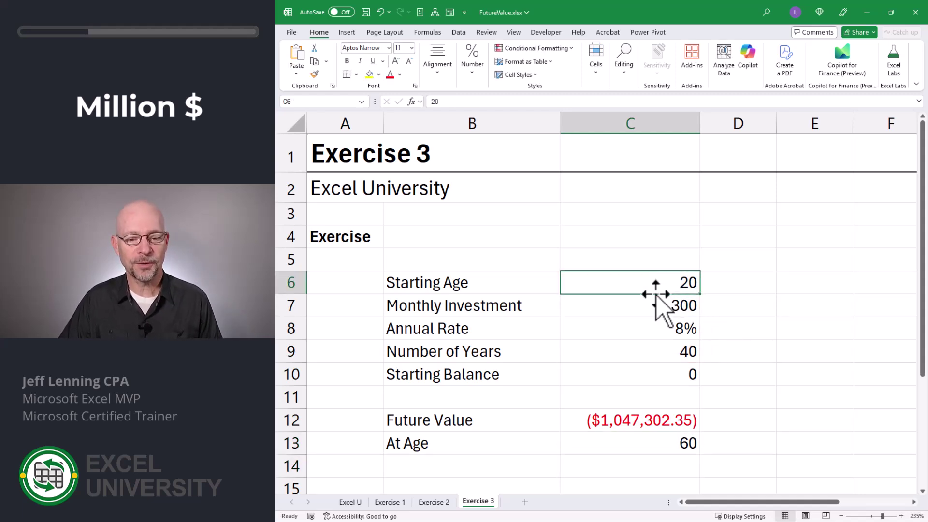
click(652, 306)
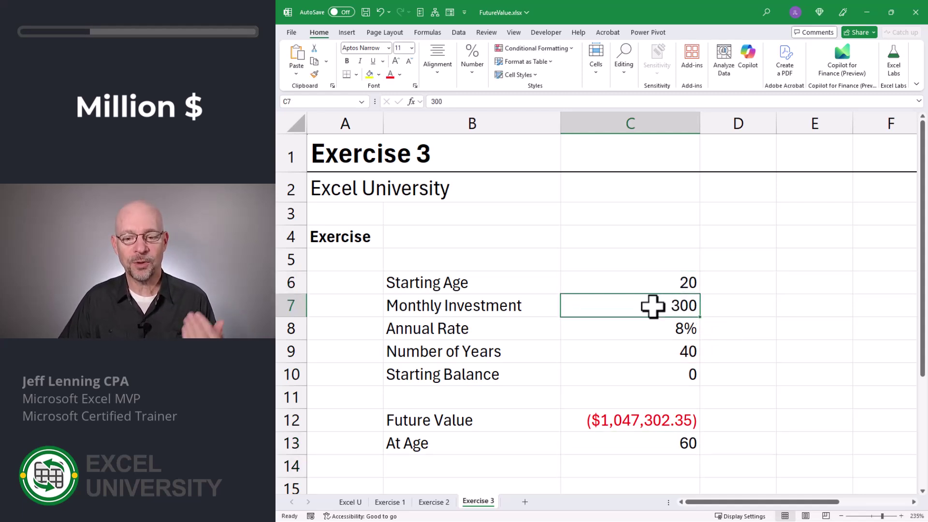
click(650, 331)
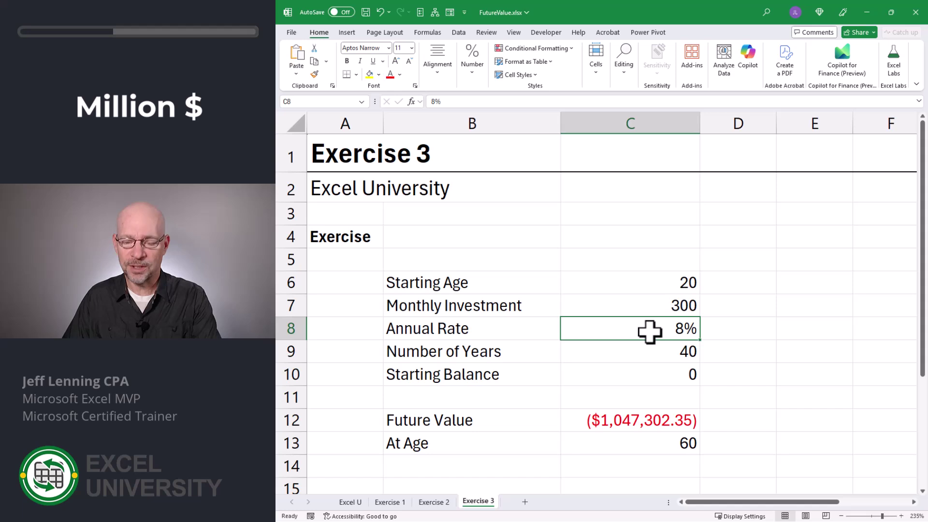
click(642, 350)
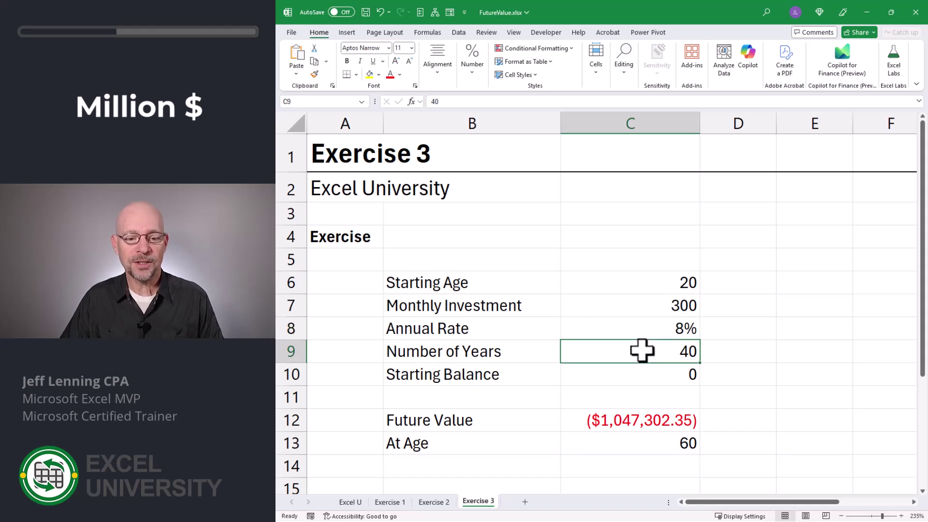
click(642, 375)
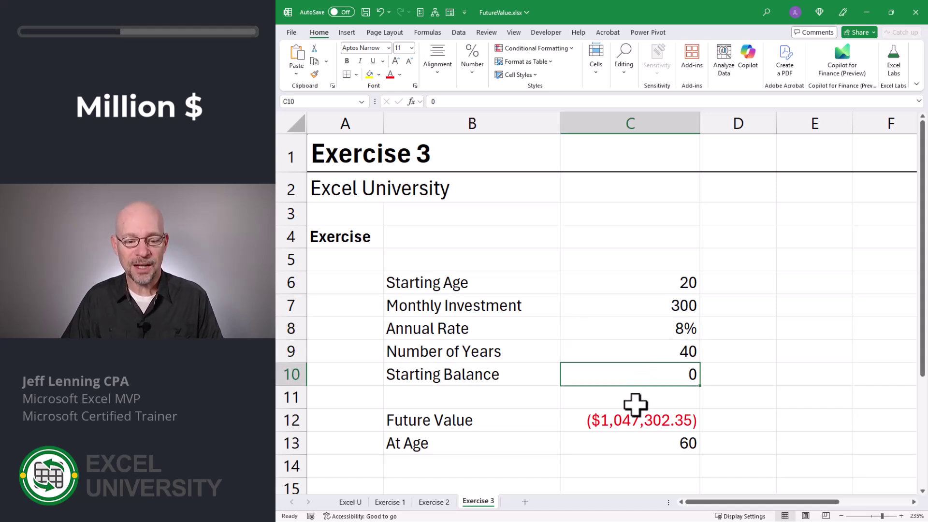
click(635, 423)
click(648, 446)
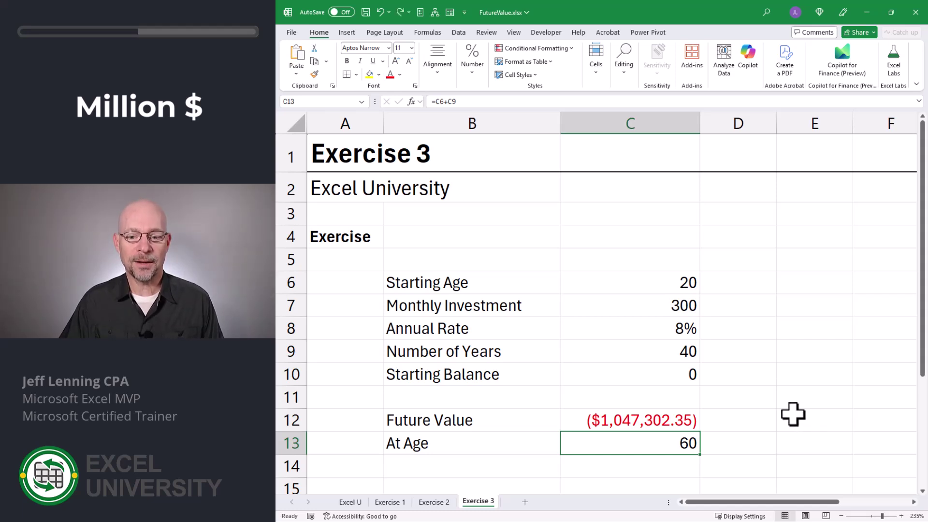
click(659, 328)
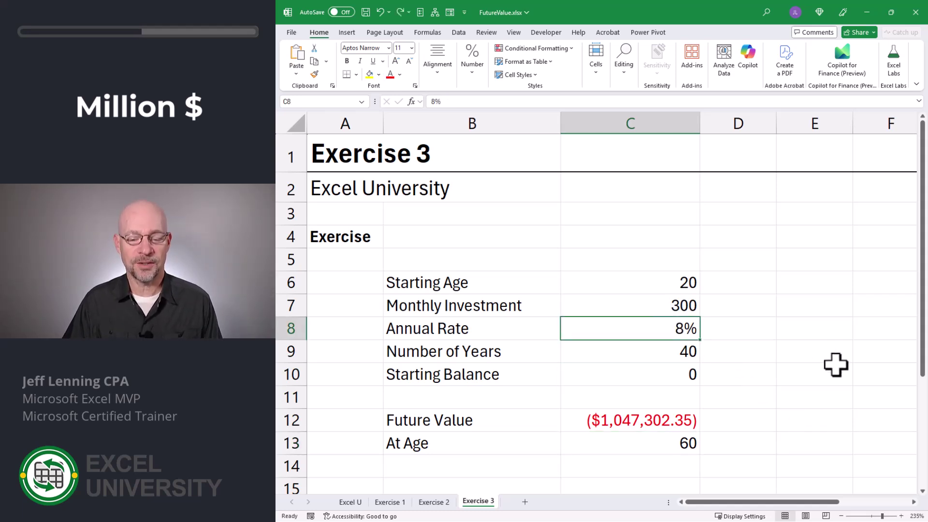
text(0)
key(Return)
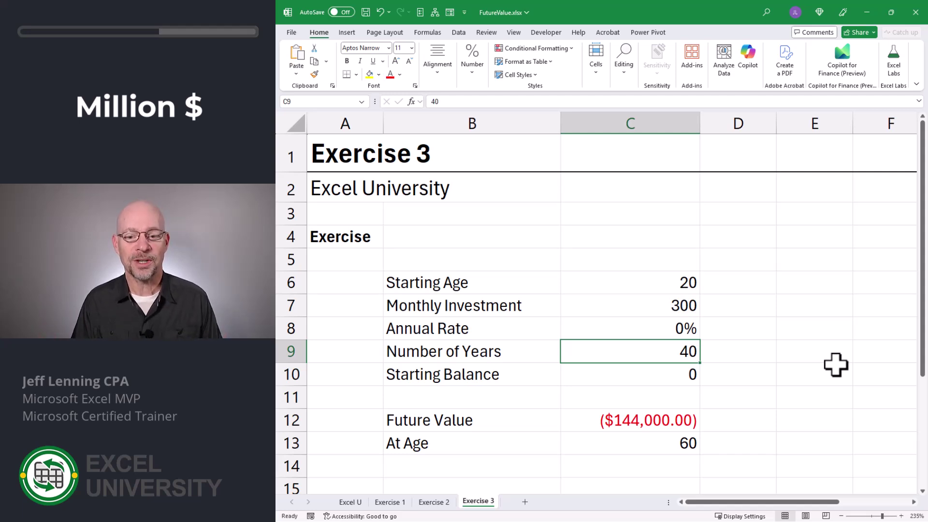
key(ctrl+z)
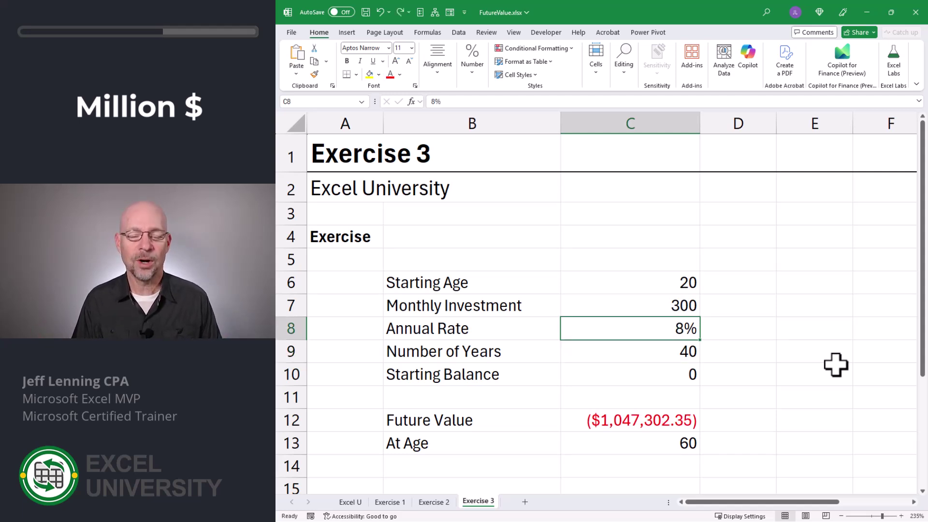
key(Down)
key(Down)
key(Down)
key(Down)
key(Down)
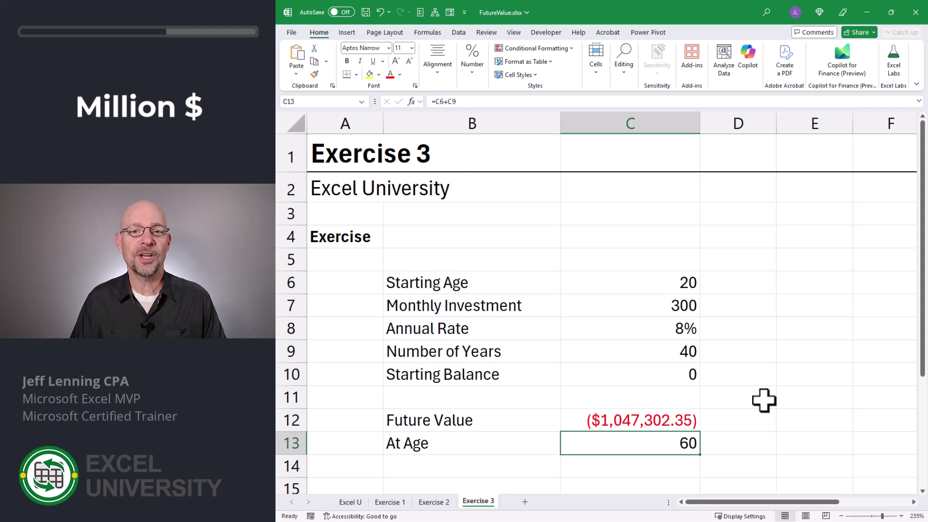
key(Up)
key(Up)
key(Up)
key(Up)
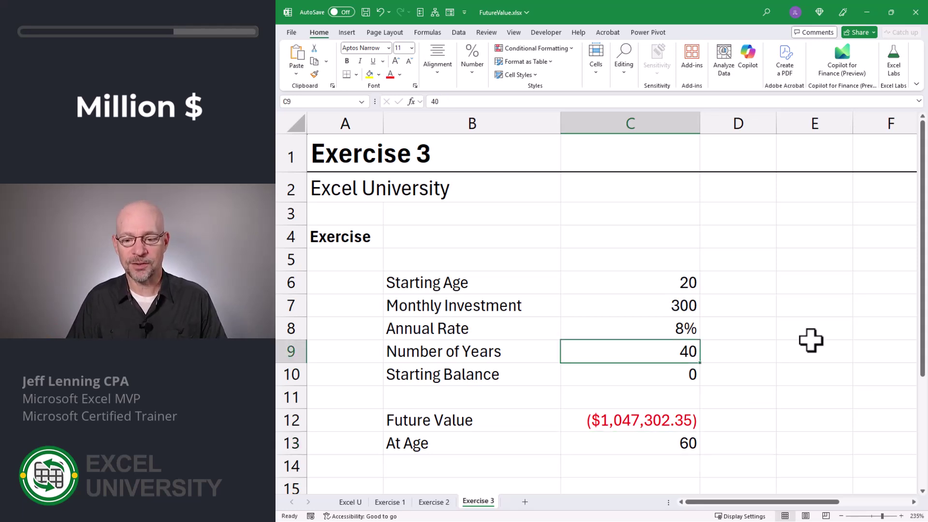
Change the inputs to 30 years, a 10,000 starting balance and a 10% annual rate
text(30)
key(Return)
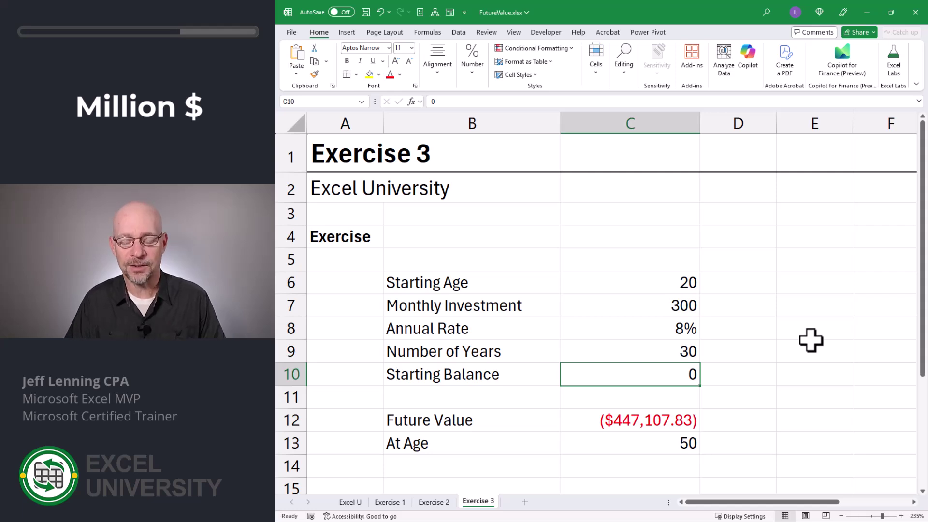
text(10000)
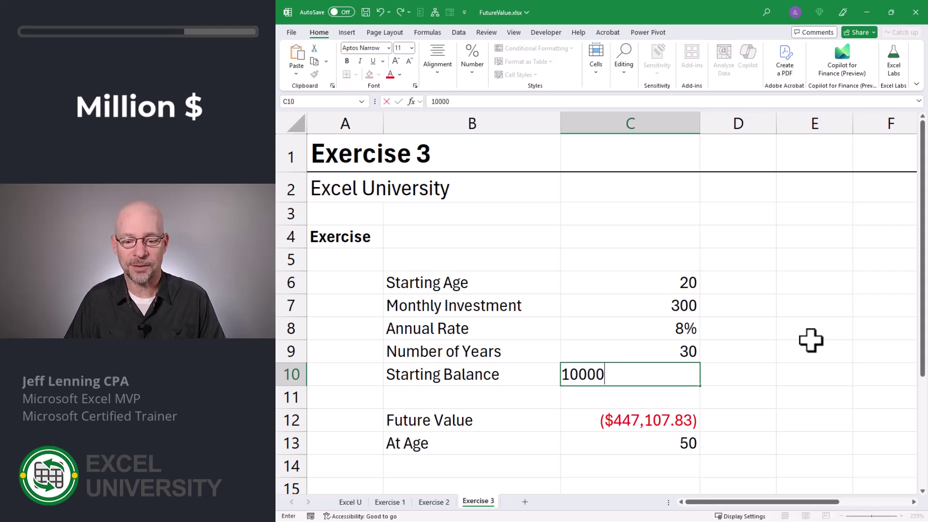
key(Up)
key(Up)
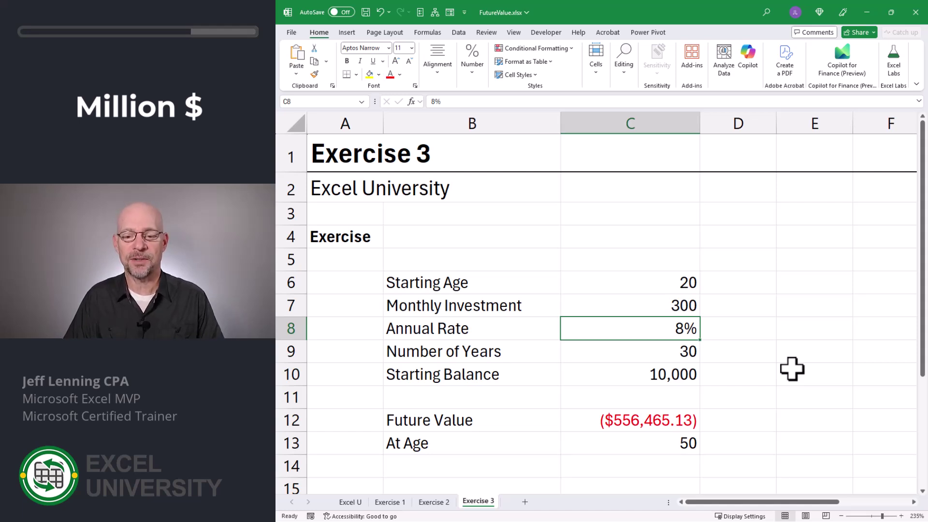
text(10)
key(Return)
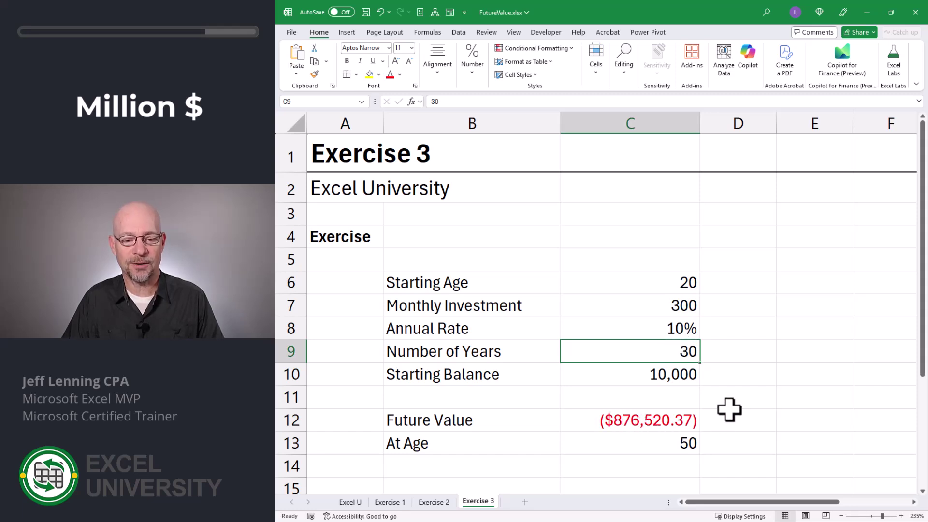
Try monthly investments of 325, 350 and 375 in C7 until the future value passes $1 million
click(664, 306)
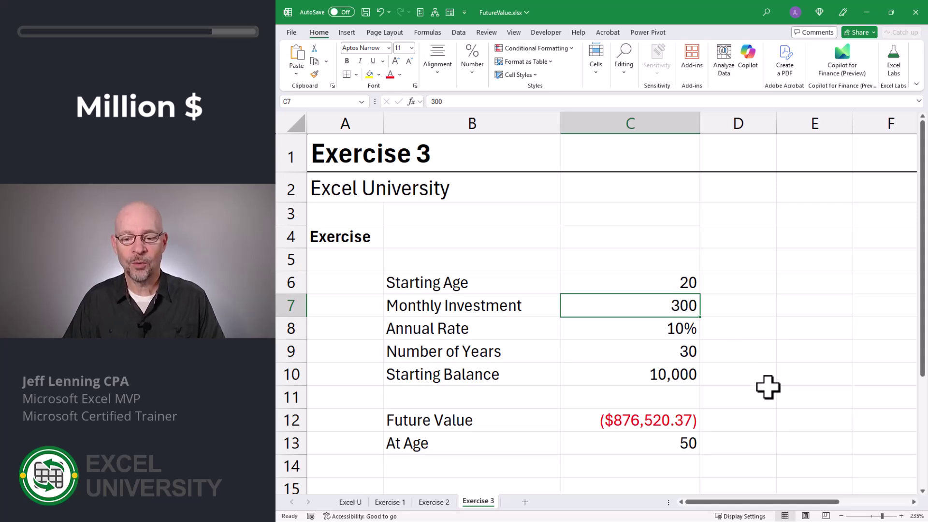
text(325)
key(Return)
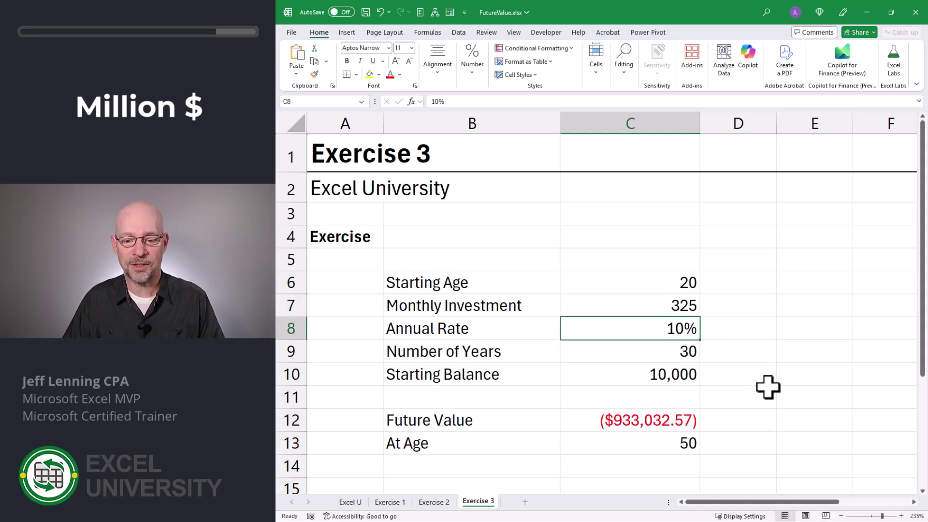
key(Up)
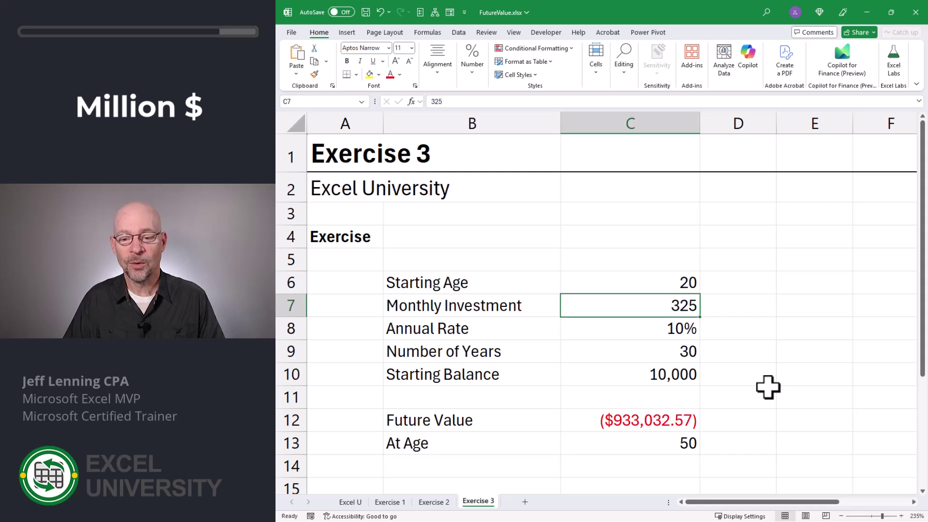
text(350)
key(Return)
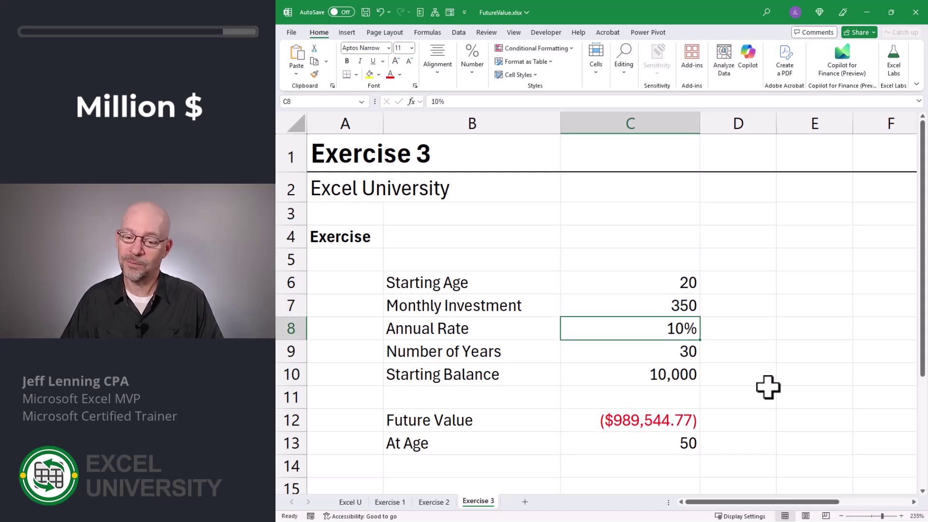
key(Up)
text(375)
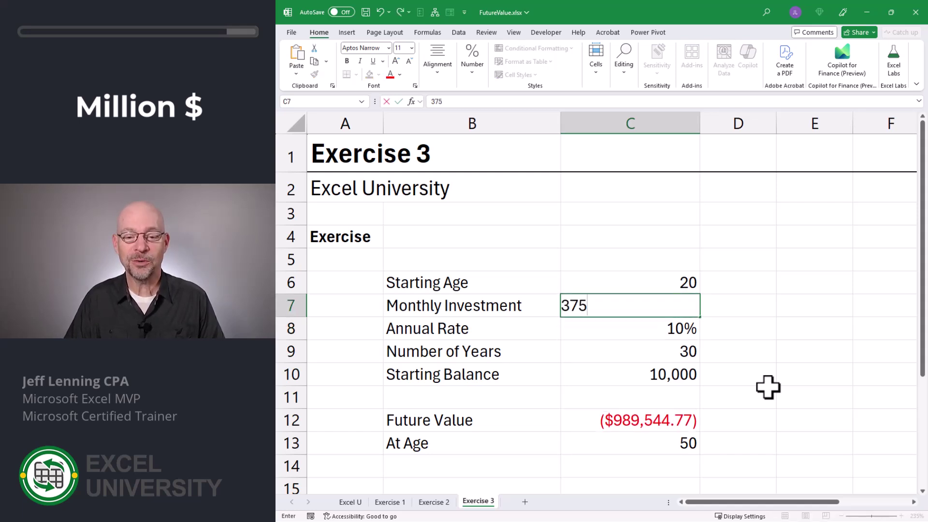
key(Return)
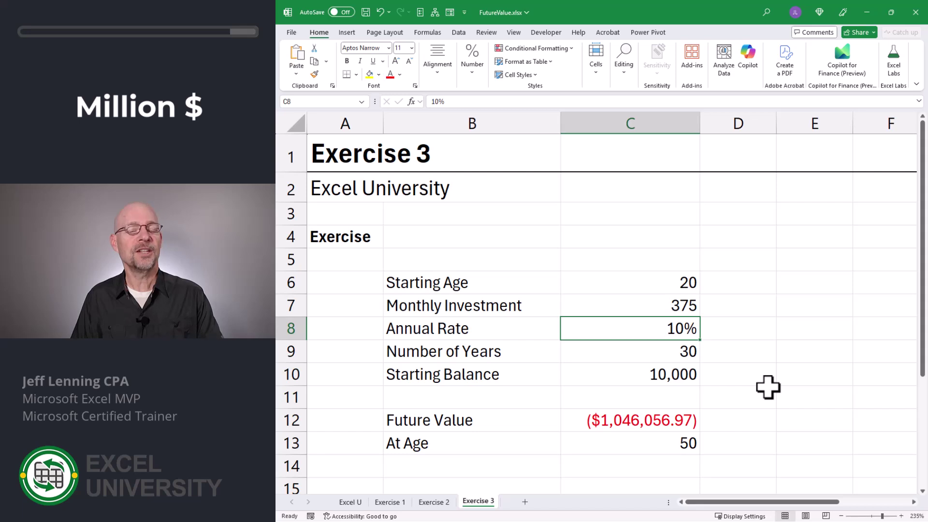